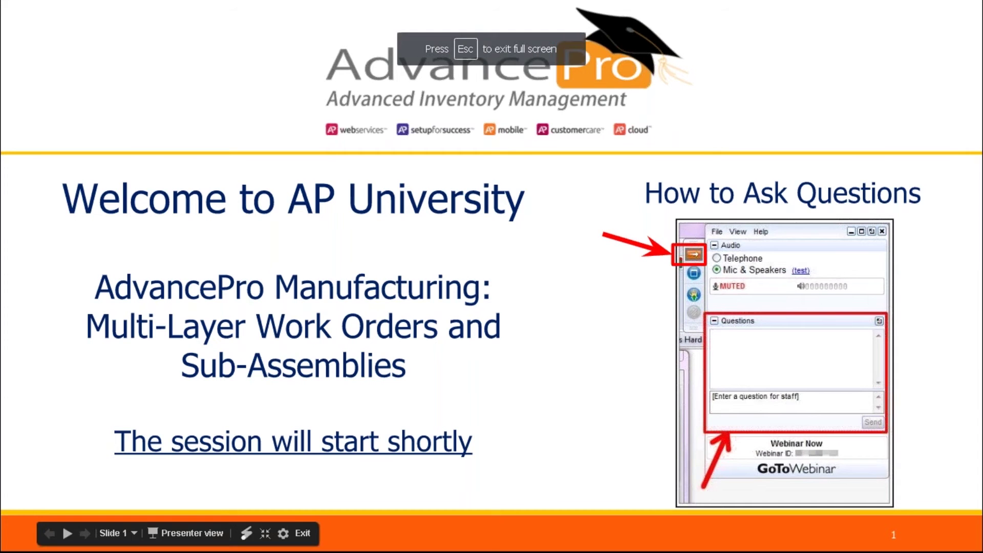
- Exit full-screen mode on the AP University welcome slideshow in Google Slides
left_click(265, 533)
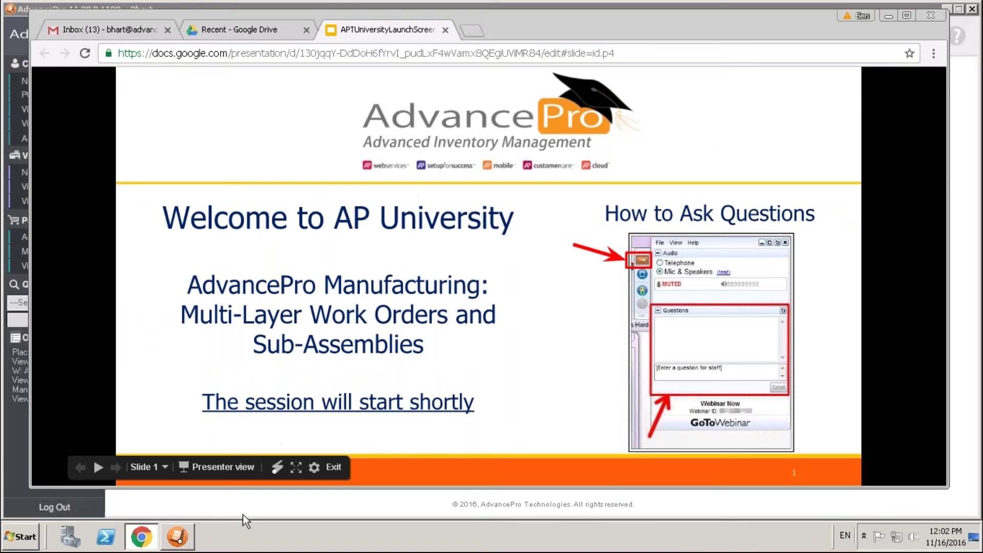
- Switch to AdvancePro and reopen View All Products to list the seven APTU items
left_click(177, 537)
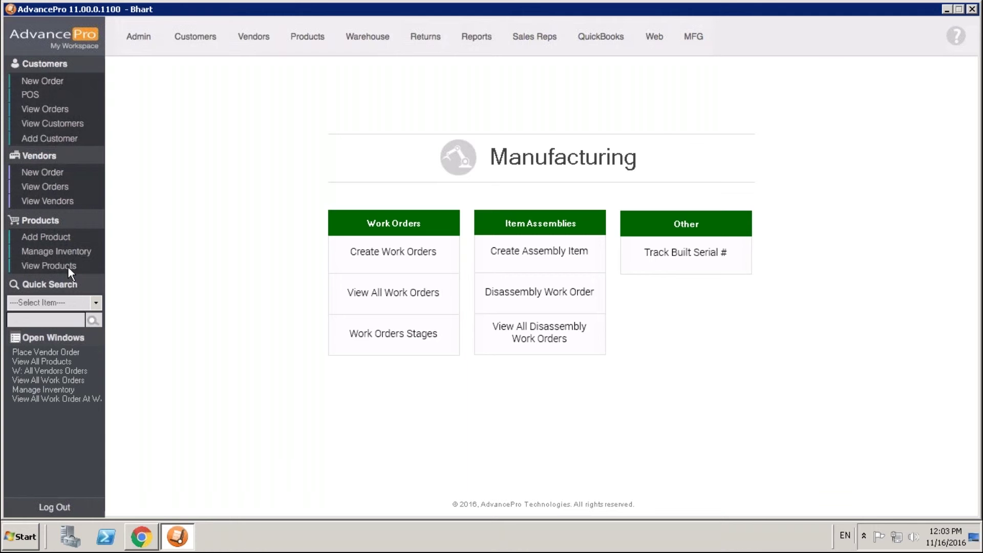
left_click(60, 362)
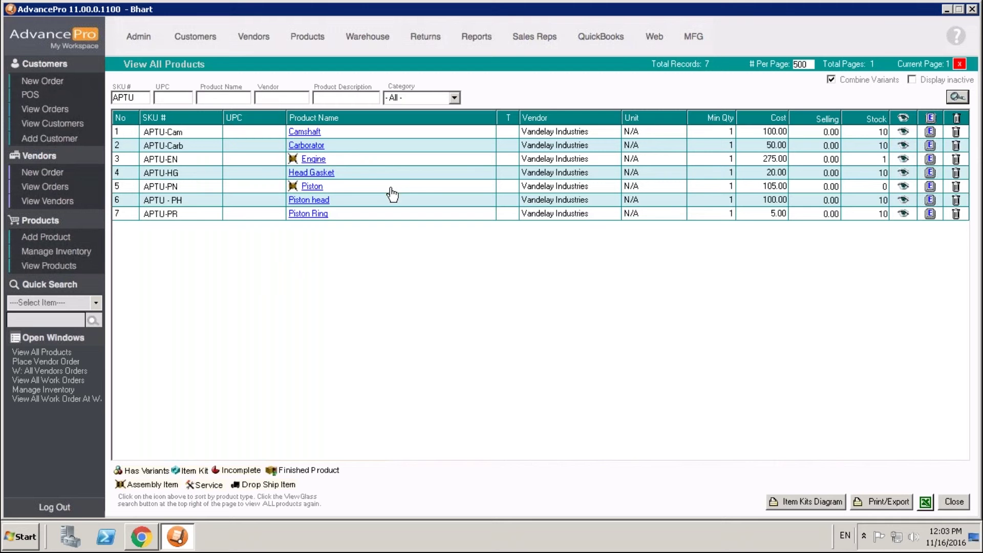
left_click(931, 187)
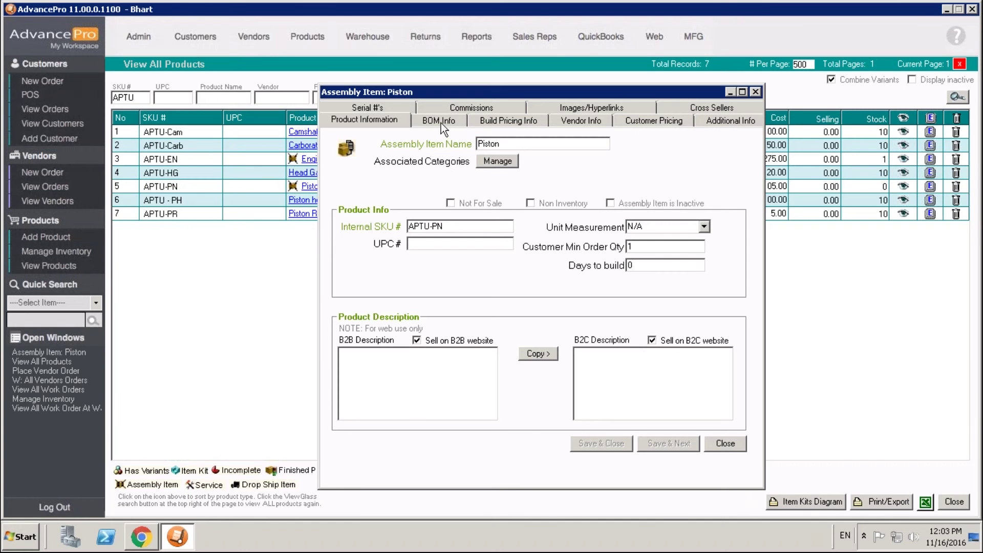
left_click(446, 122)
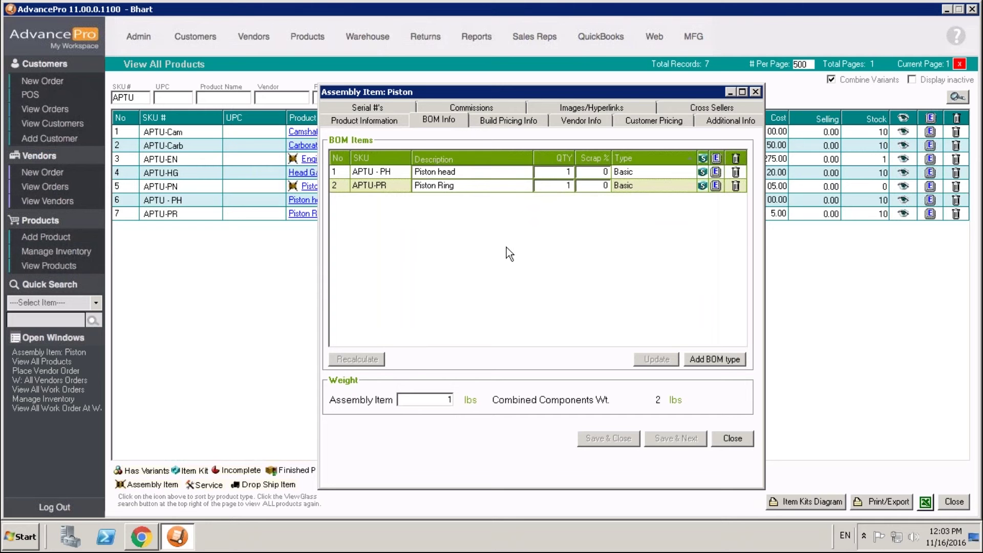
left_click(733, 439)
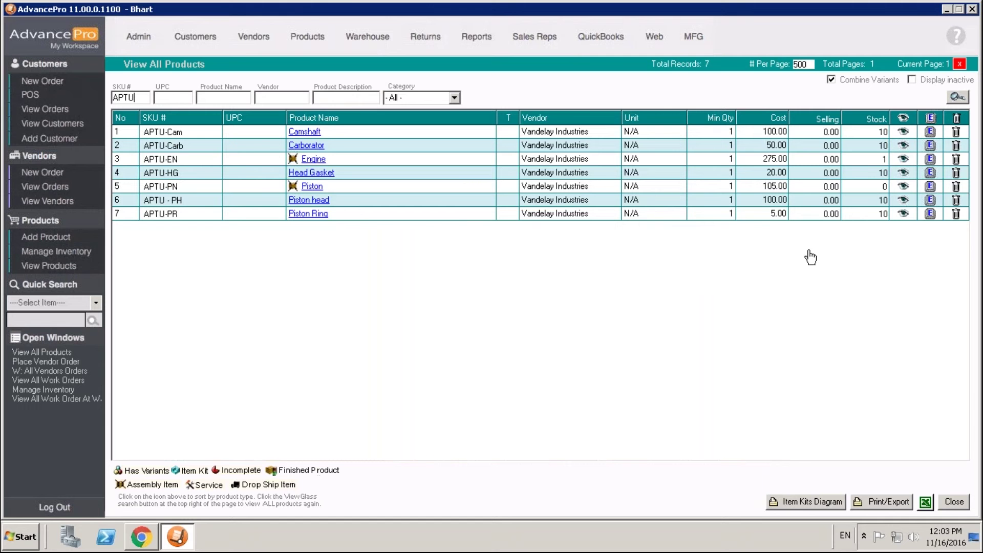
- Edit the Engine assembly's bill of materials and start adding a Basic component
left_click(930, 159)
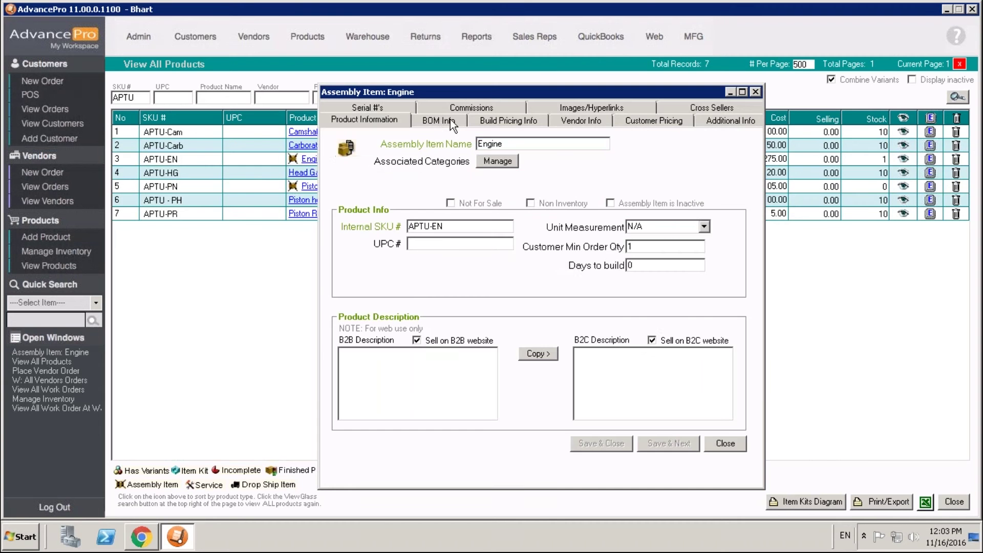
left_click(440, 122)
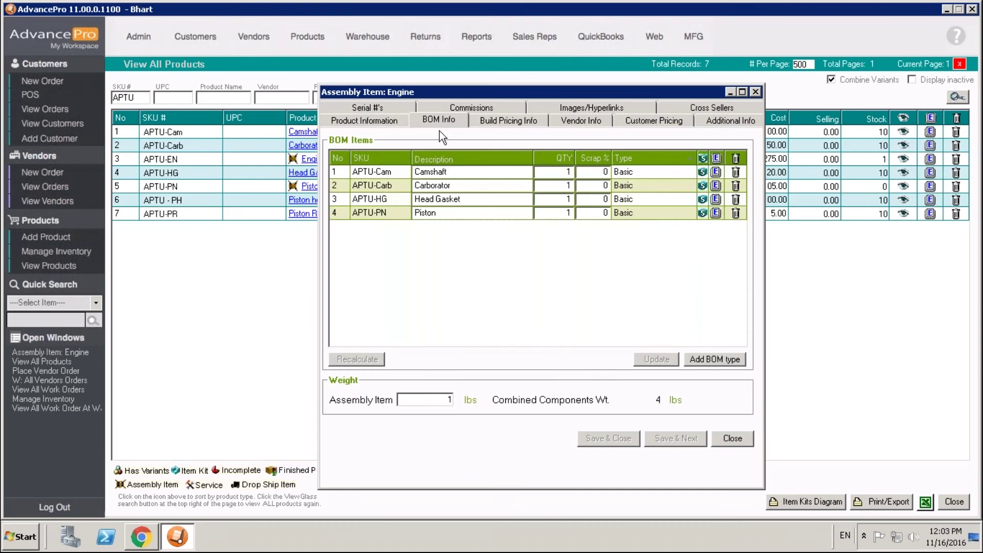
left_click(708, 360)
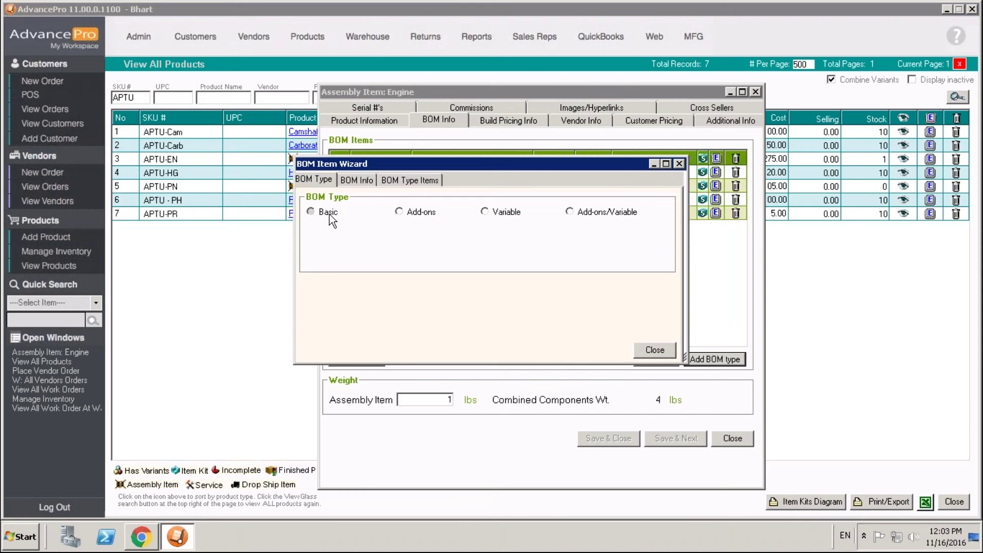
left_click(330, 215)
- Search the product catalogue, pick MRSFIELD as the component, add it, and close the wizard
left_click(629, 326)
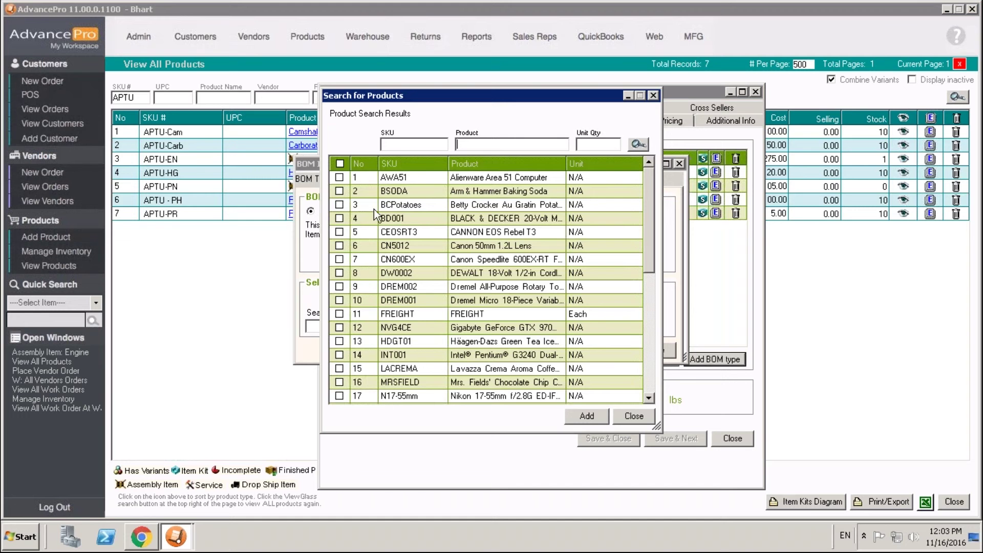
left_click(401, 177)
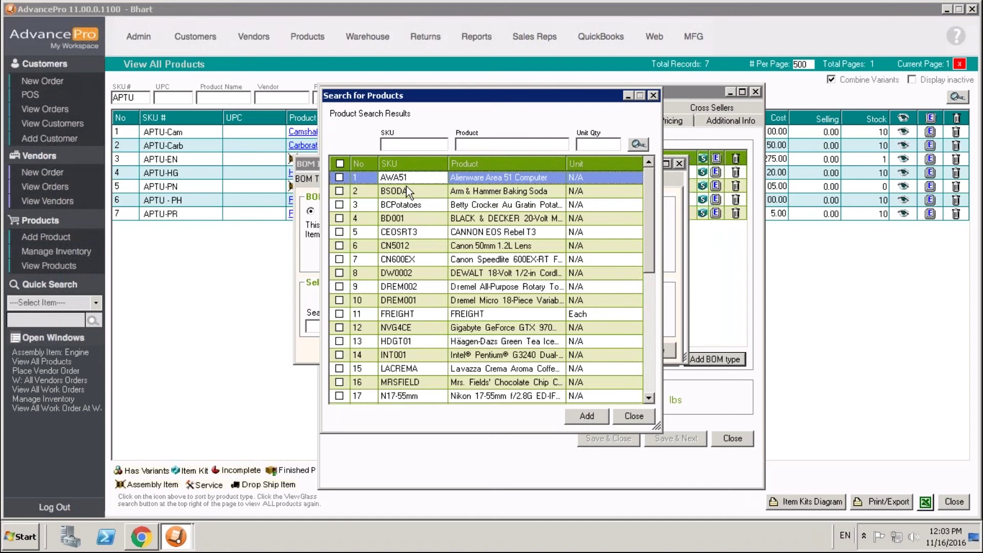
left_click(409, 384)
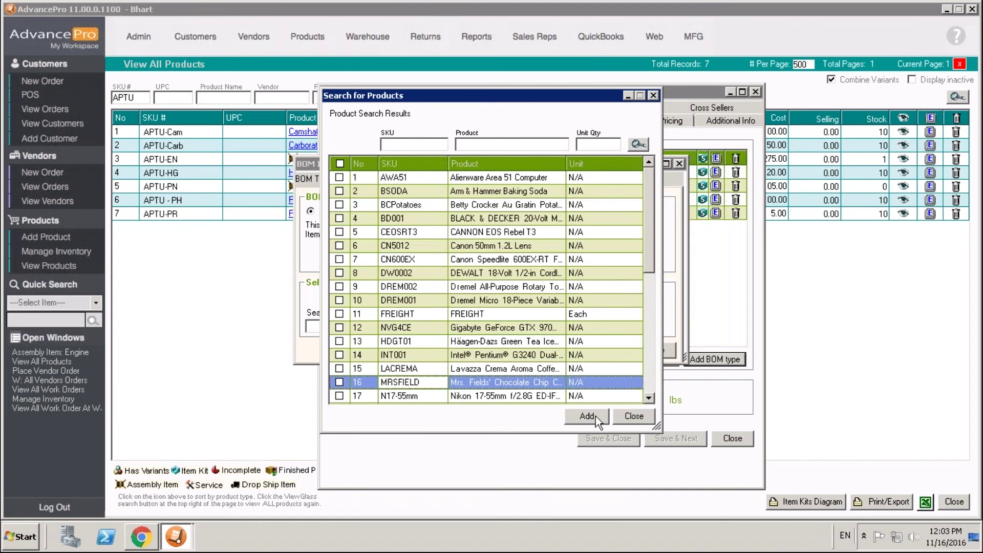
left_click(594, 415)
left_click(631, 415)
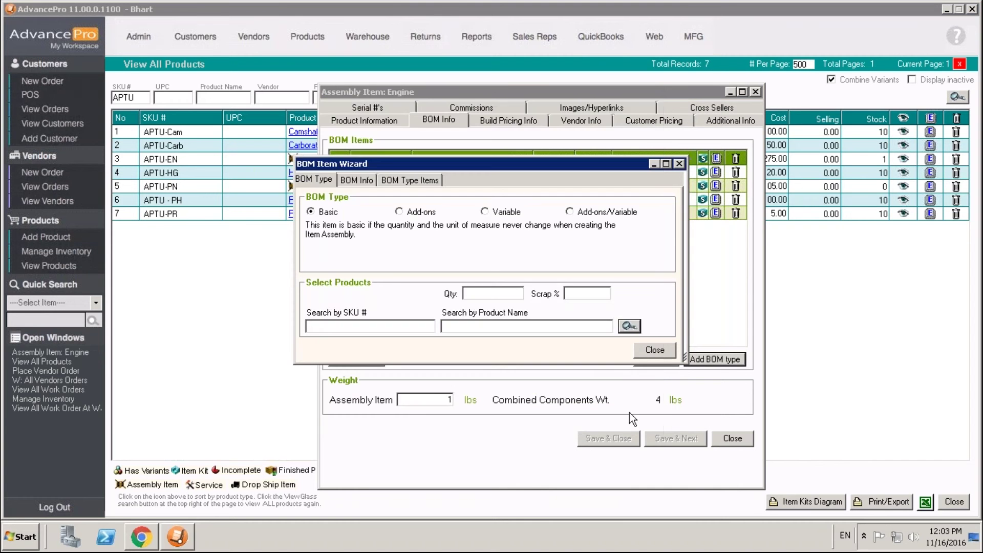
left_click(668, 350)
- Review the Engine's build pricing (cost 275.00) and close the assembly item window
left_click(493, 121)
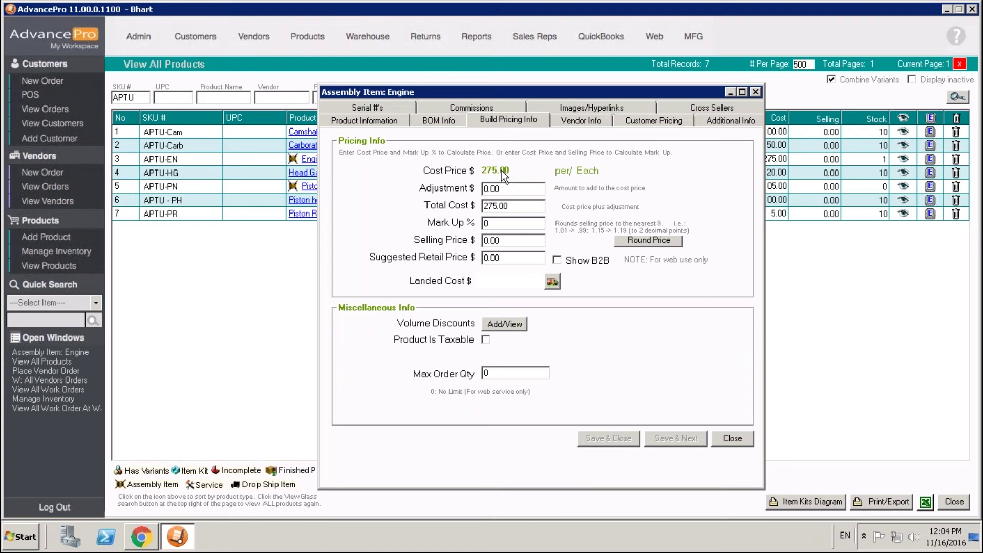
left_click(733, 440)
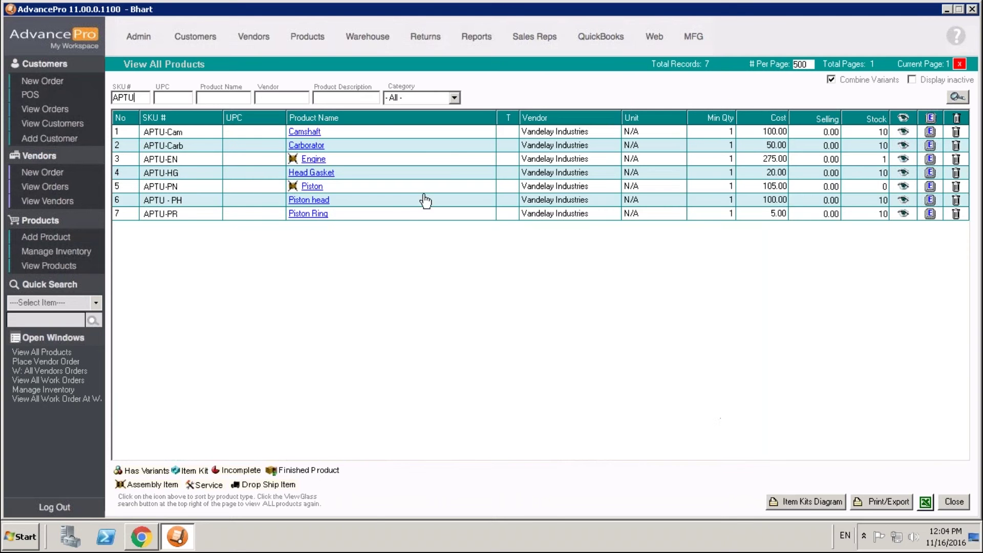
left_click(930, 187)
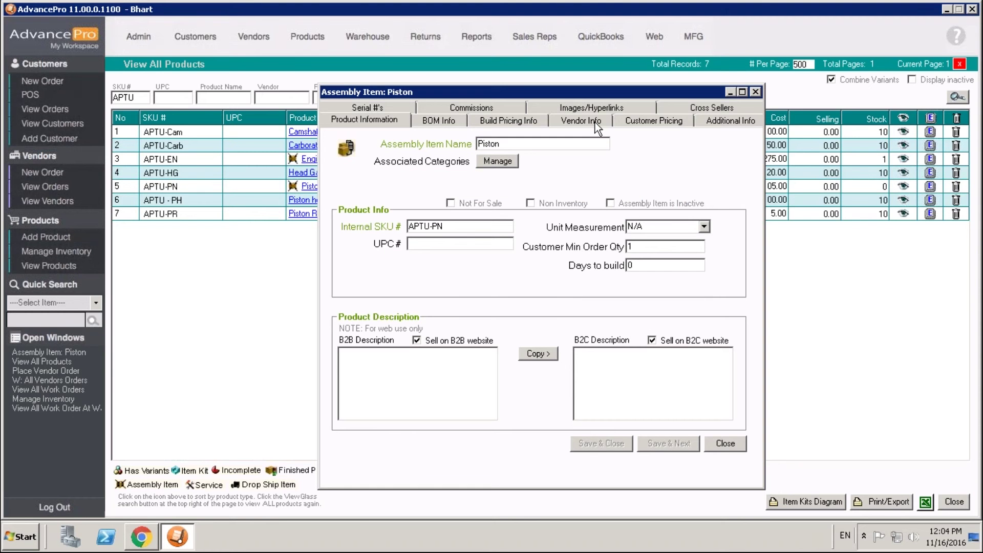
left_click(596, 125)
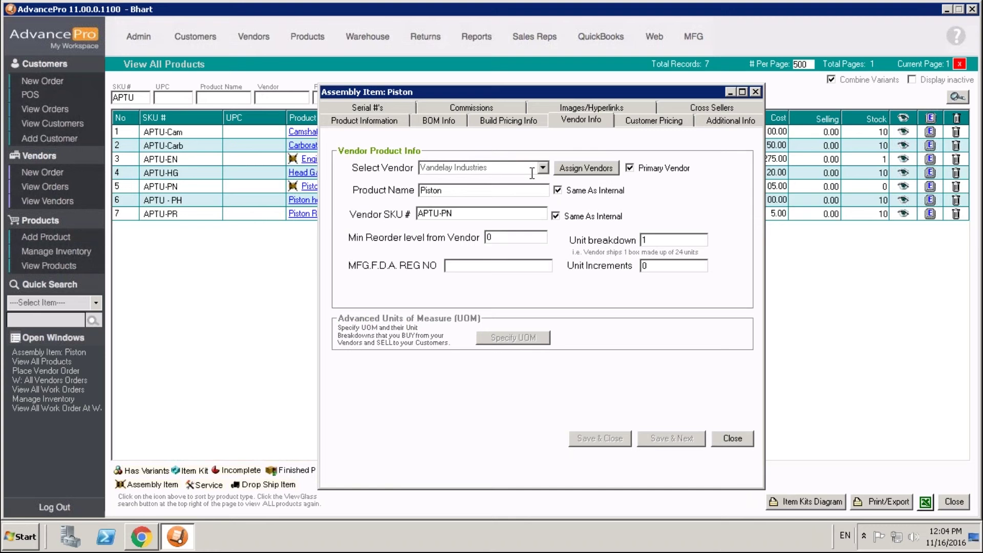
left_click(733, 439)
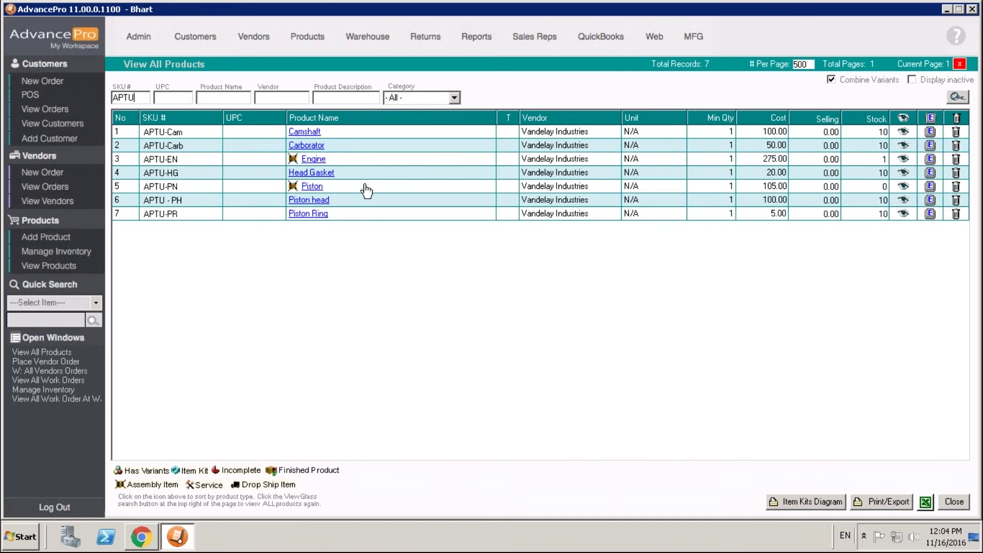
- Create a manufacturing work order for assembly APTU-EN with Warehouse 1 as the build warehouse
left_click(690, 37)
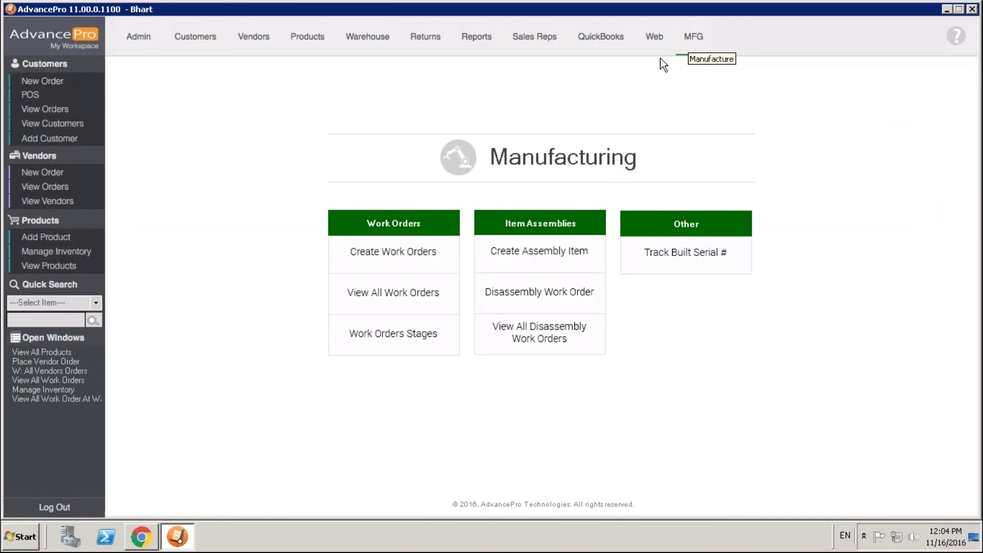
left_click(419, 262)
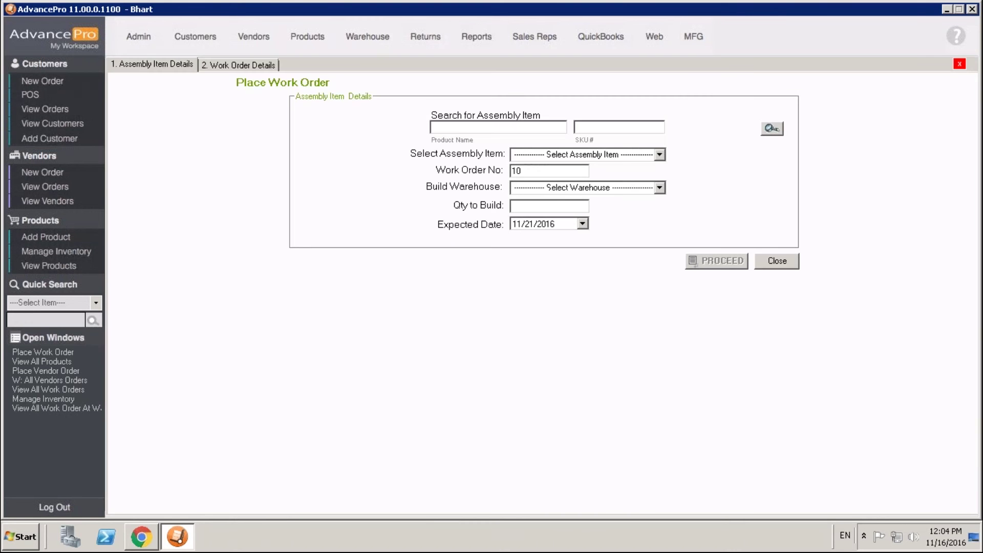
left_click(660, 155)
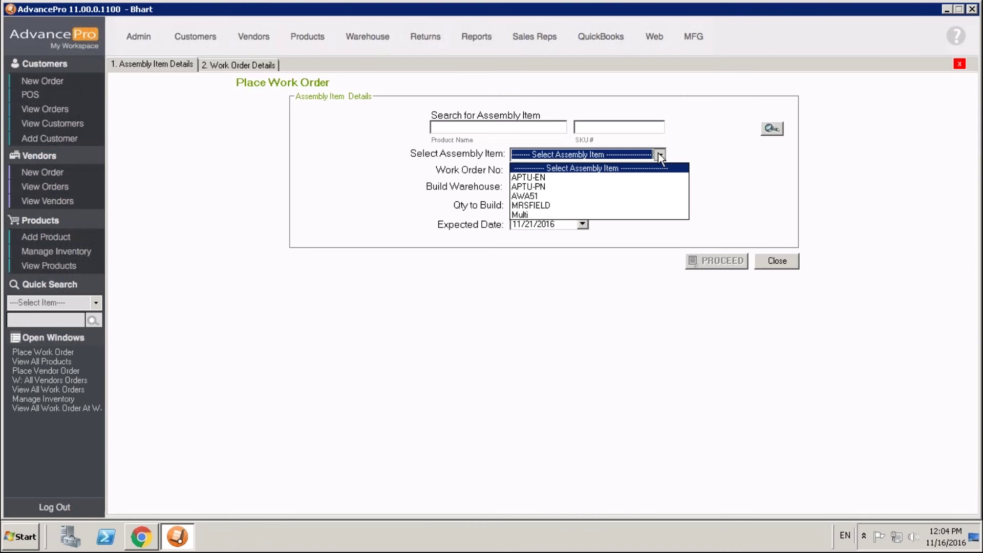
left_click(614, 177)
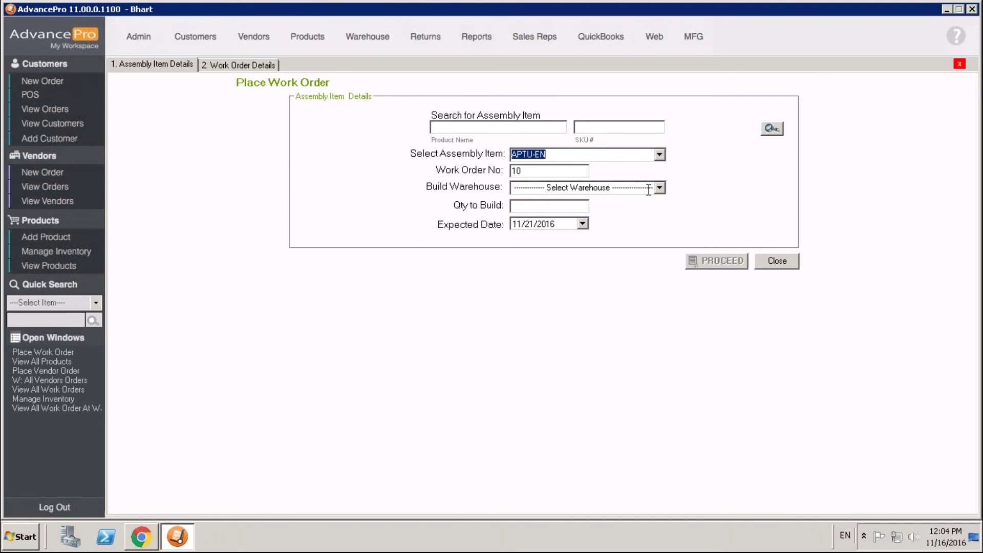
left_click(659, 187)
left_click(560, 211)
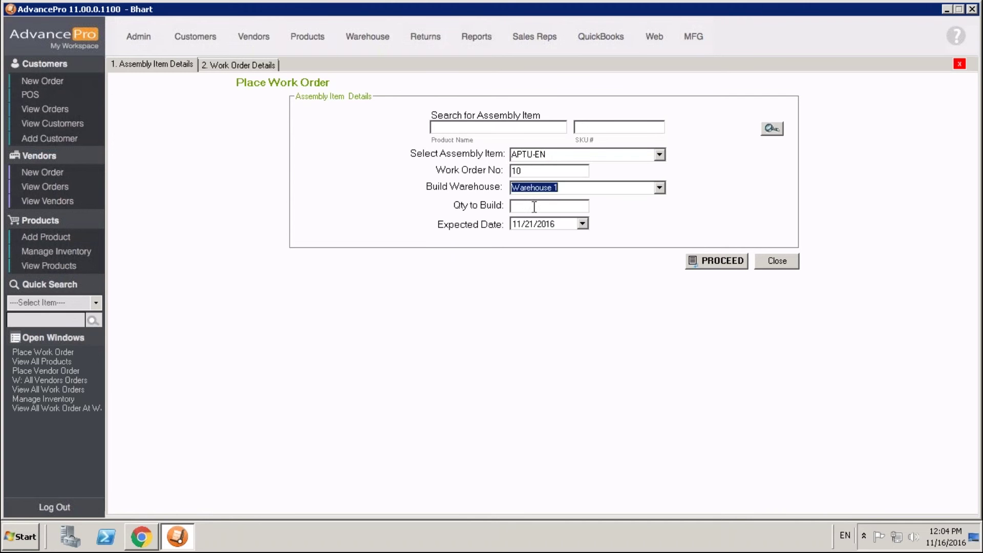
left_click(534, 206)
- Enter build quantity 1 and check available stock for Camshaft, Carborator, Head Gasket and Piston
type("1")
left_click(706, 262)
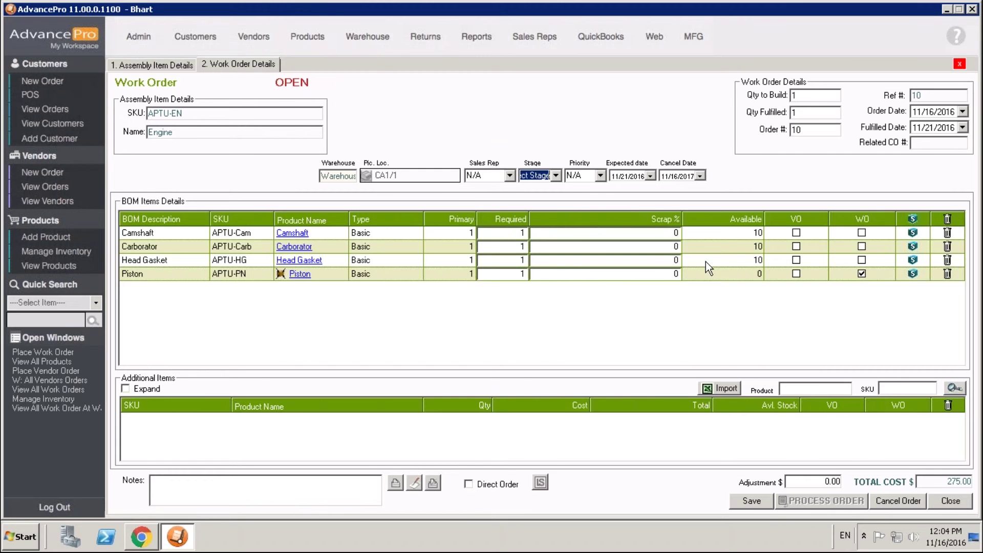
left_click(745, 235)
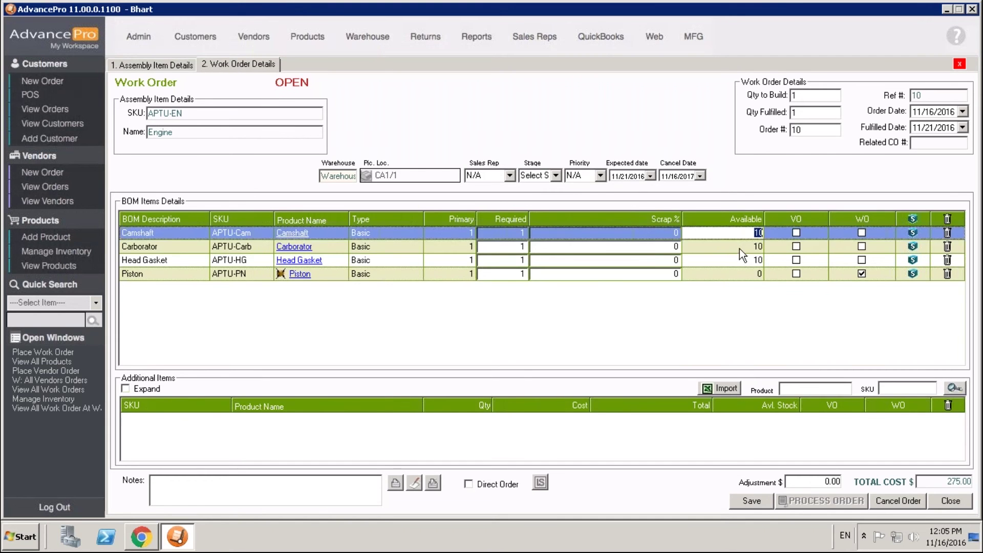
left_click(739, 248)
left_click(738, 260)
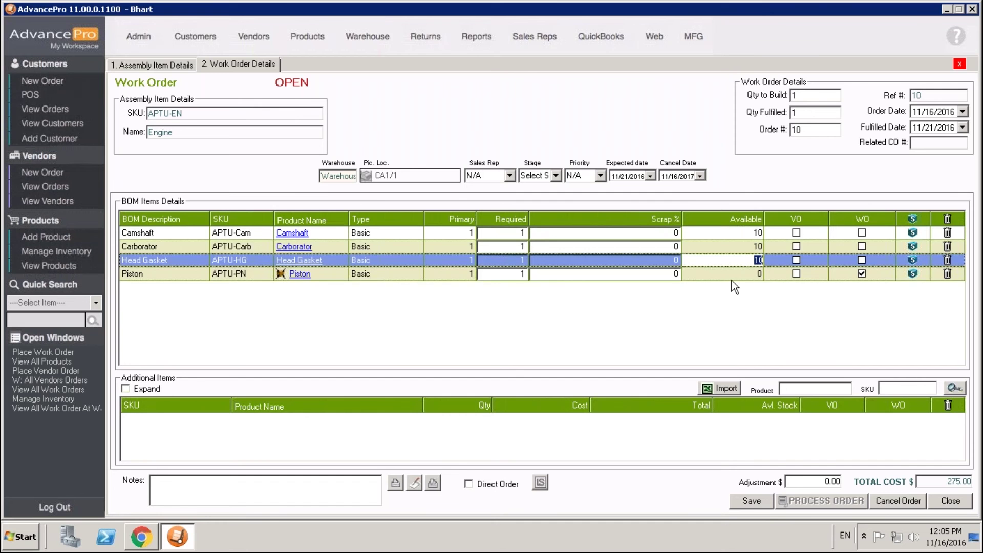
left_click(732, 279)
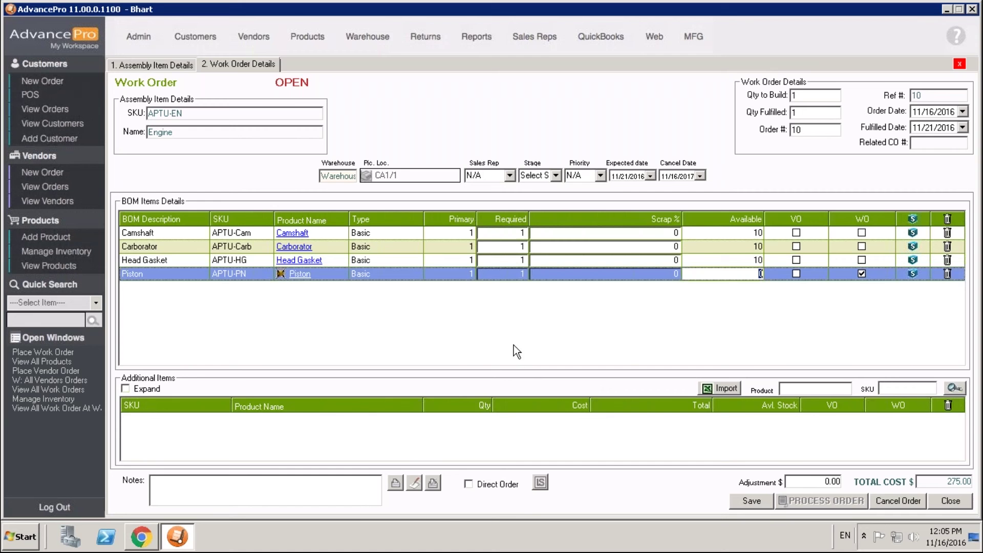
- Mark the Engine work order as a direct order and save it
left_click(476, 487)
left_click(476, 487)
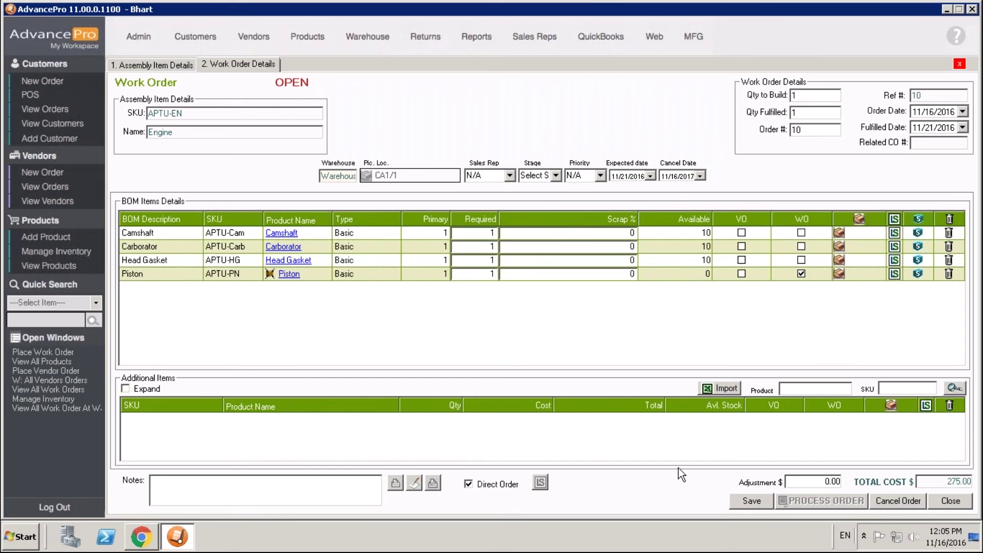
left_click(752, 501)
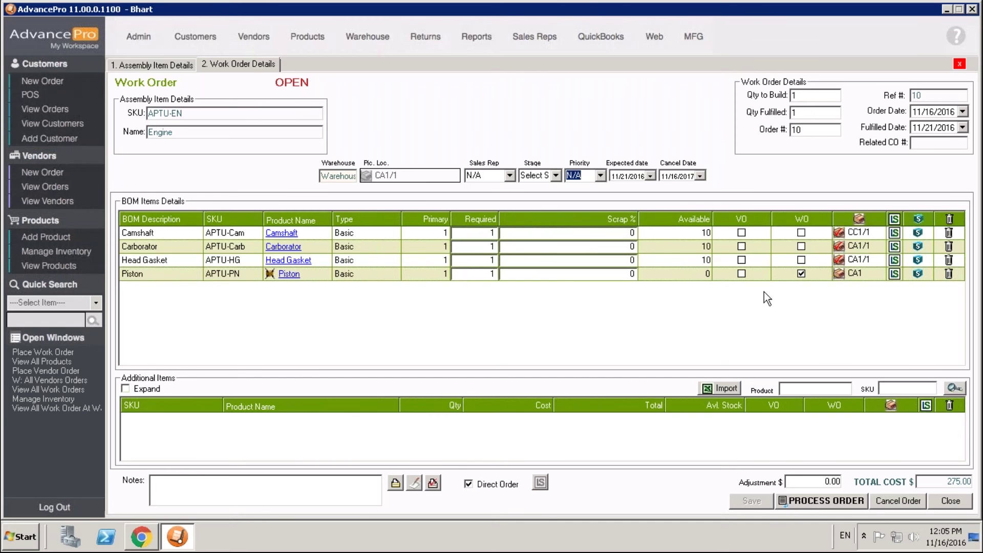
- Process Engine order 10, then filter all work orders to Open to find Piston order 11
left_click(784, 501)
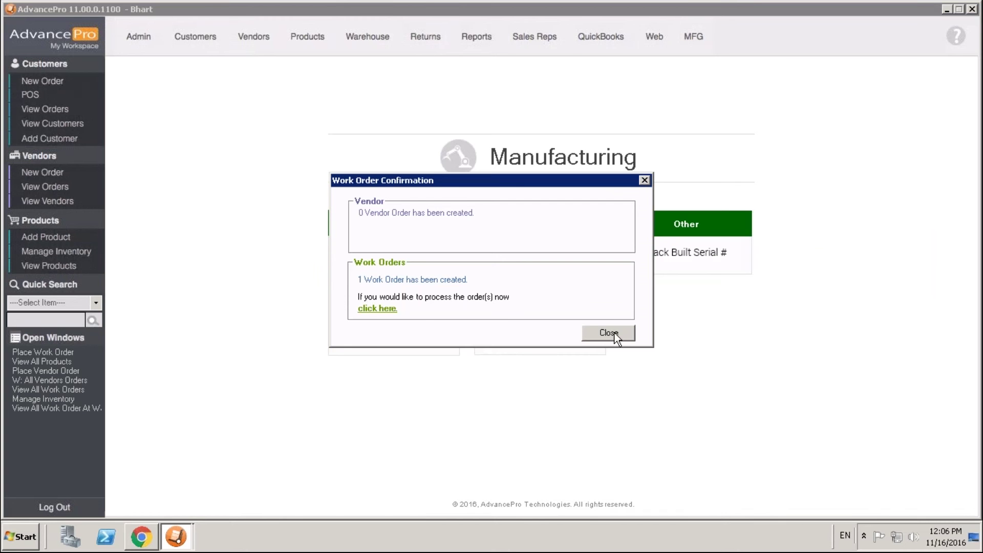
left_click(615, 333)
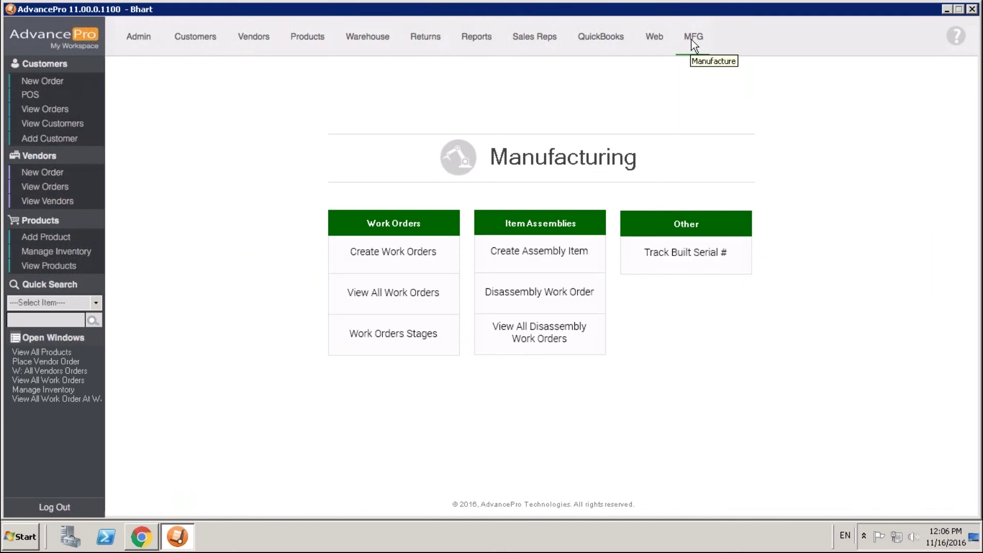
left_click(381, 294)
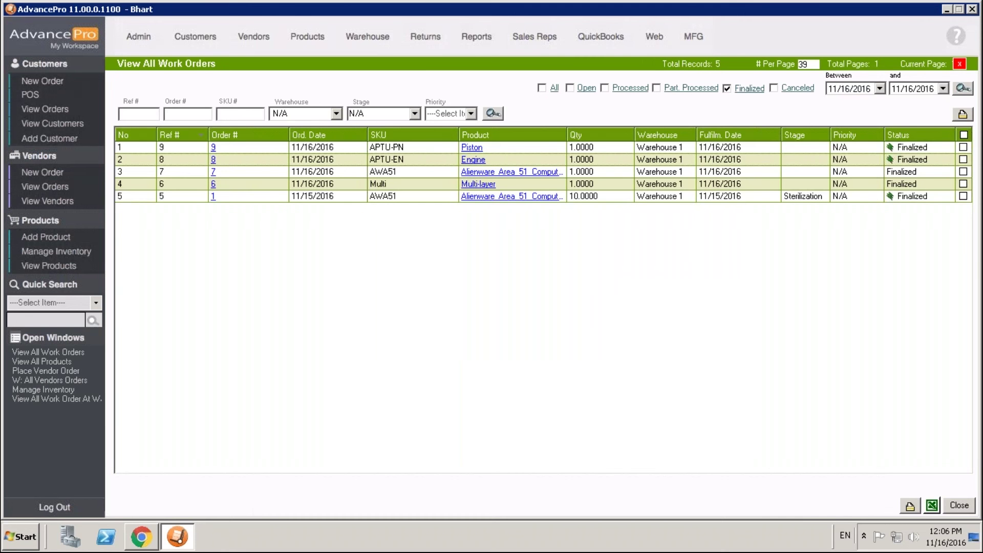
left_click(554, 89)
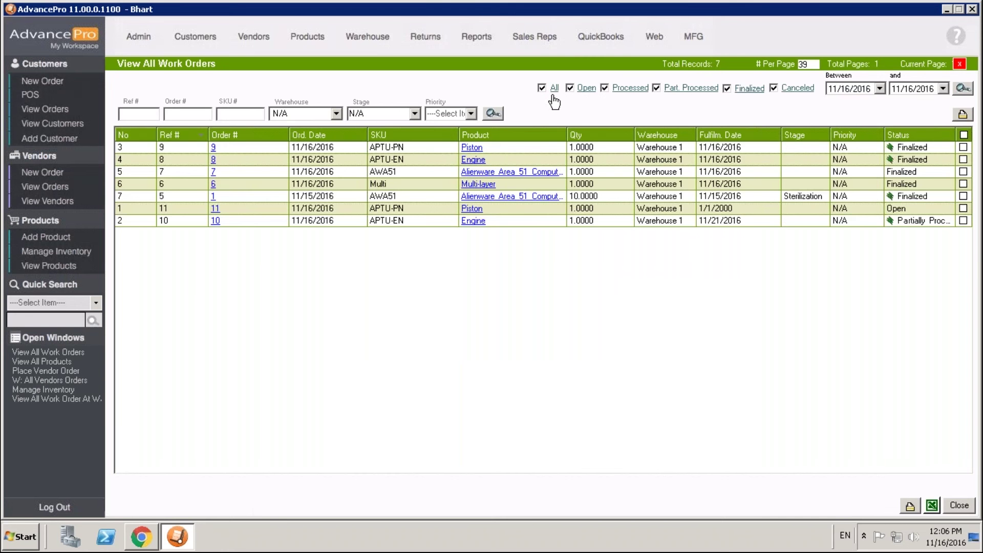
left_click(587, 89)
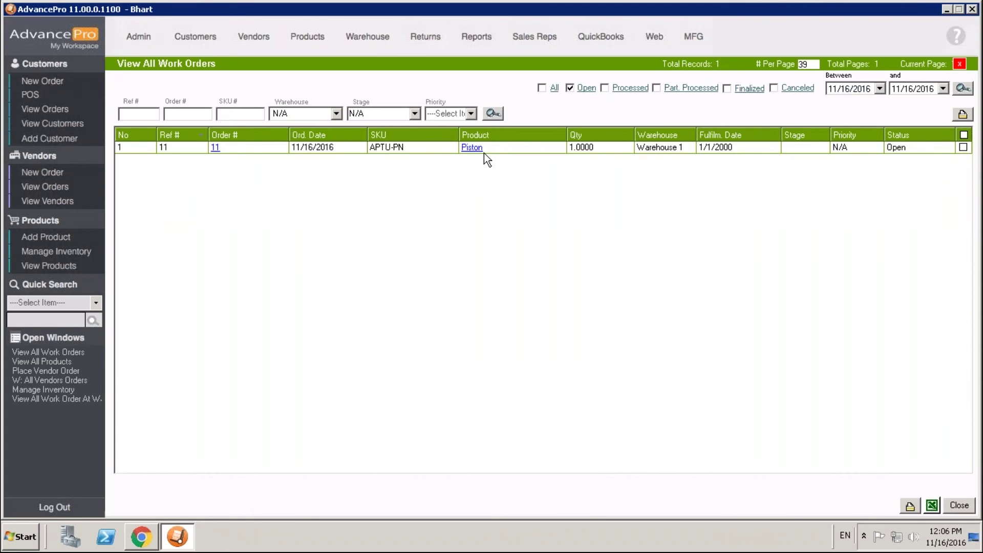
- Open Piston work order 11, mark it as a direct order, and save it
left_click(216, 148)
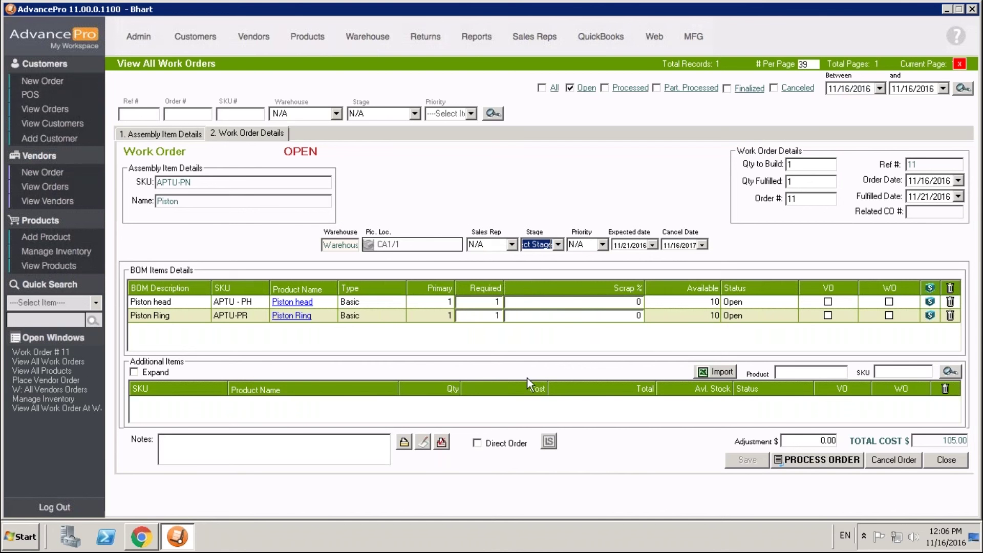
left_click(483, 442)
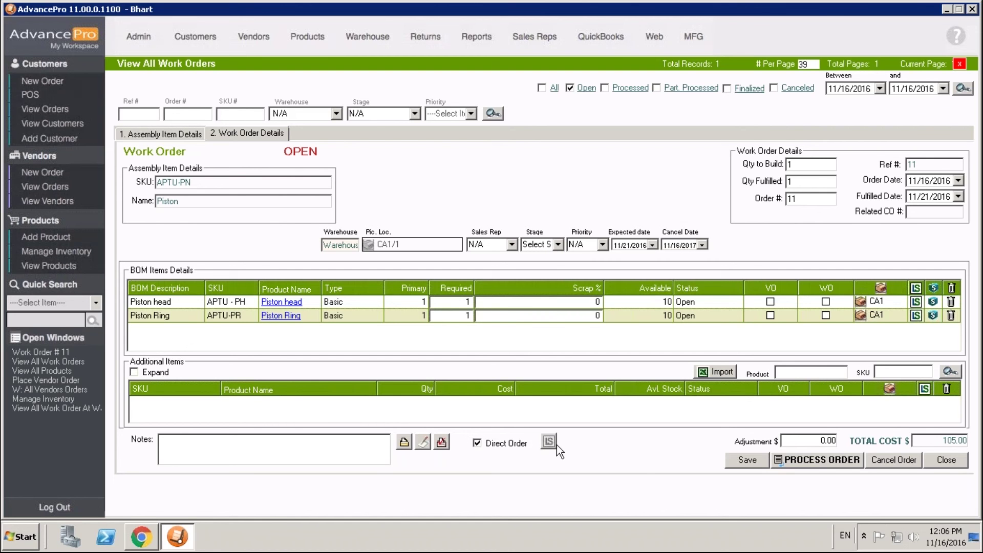
left_click(746, 459)
- Process order 11, skip serial number assignment, and finalize it
left_click(838, 463)
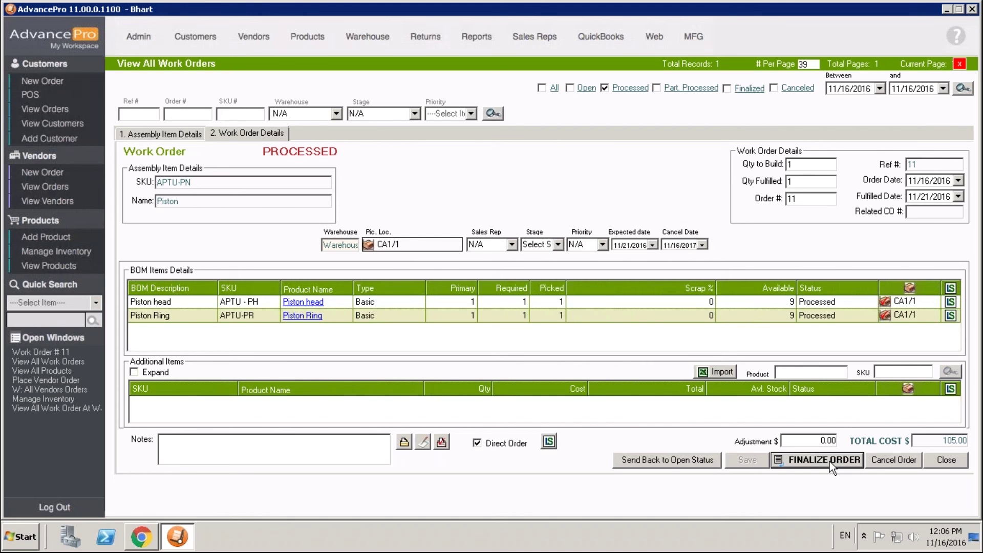
left_click(549, 441)
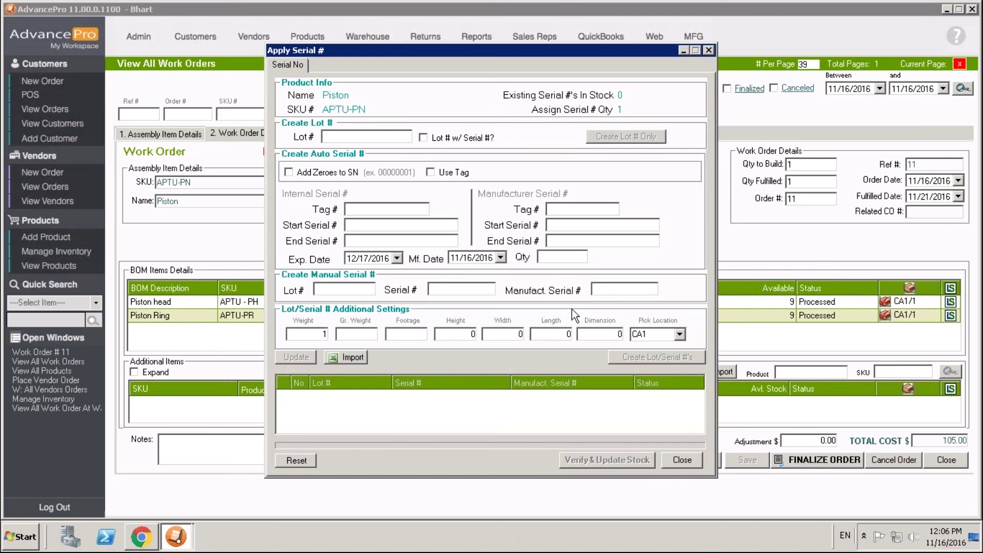
left_click(683, 460)
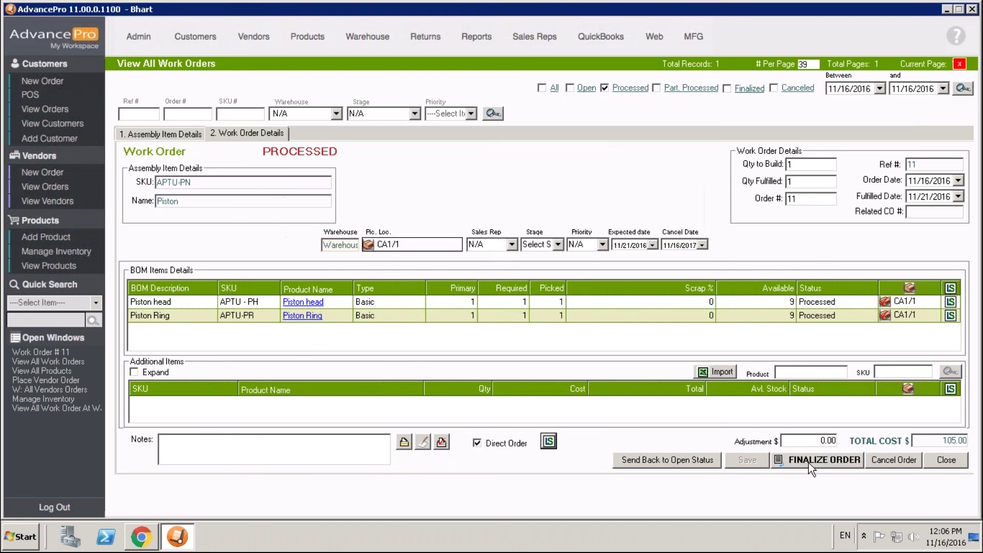
left_click(809, 461)
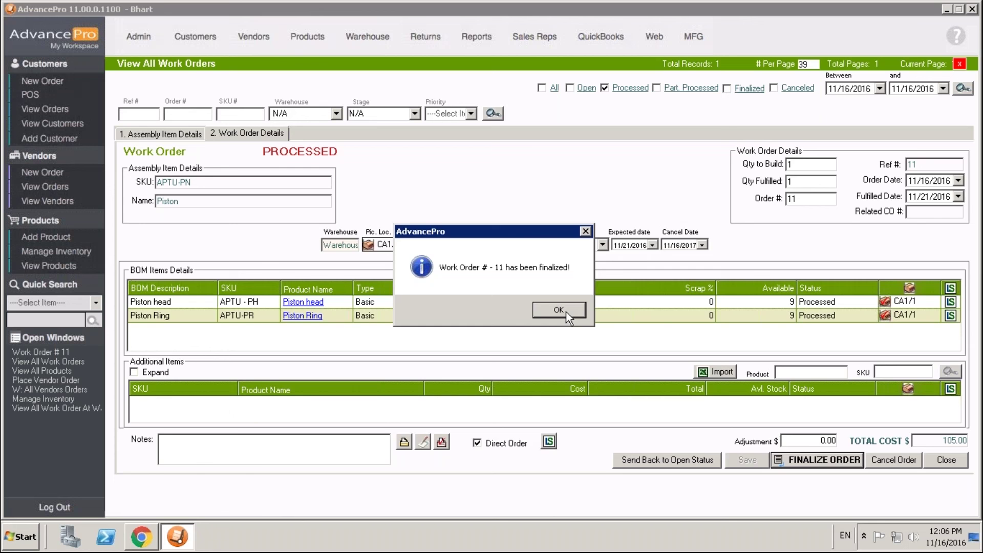
left_click(567, 310)
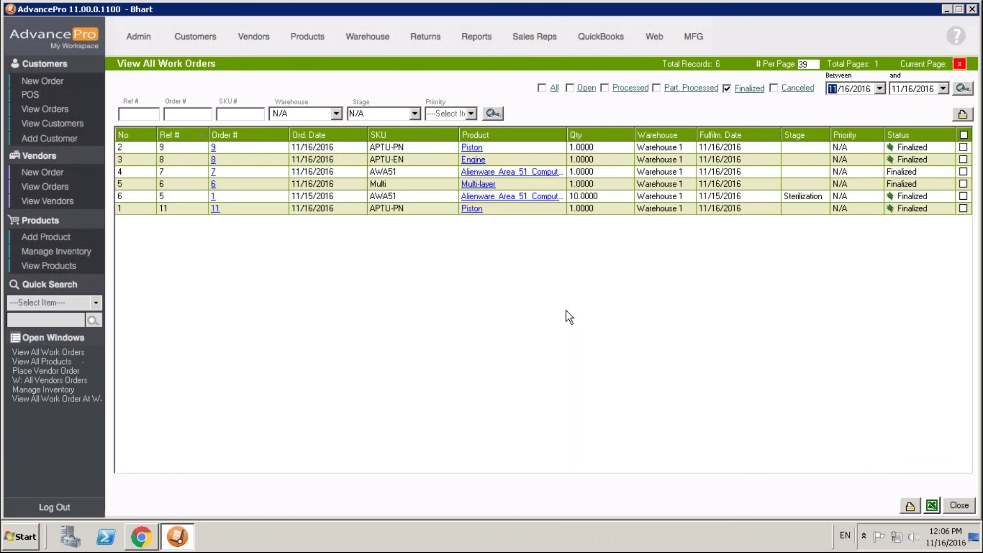
- Filter work orders to Part. Processed and open Engine work order 10
left_click(656, 88)
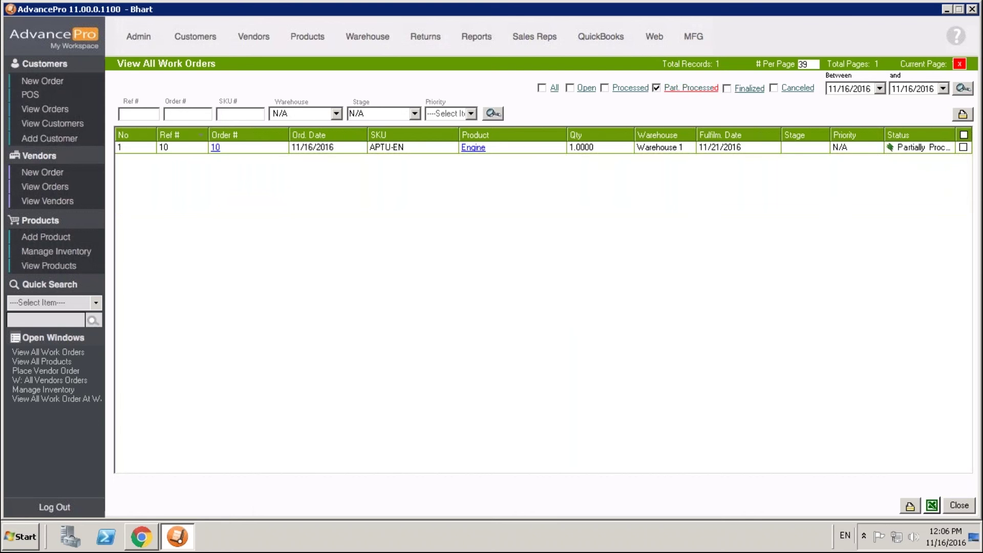
left_click(216, 148)
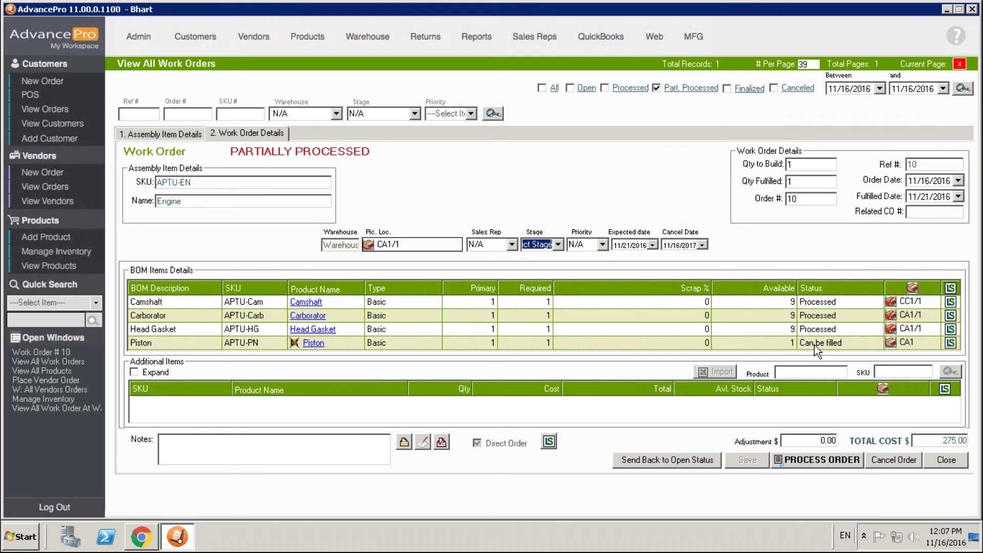
- Confirm Piston's available quantity, then process and finalize Engine work order 10 without serial numbers
left_click(814, 345)
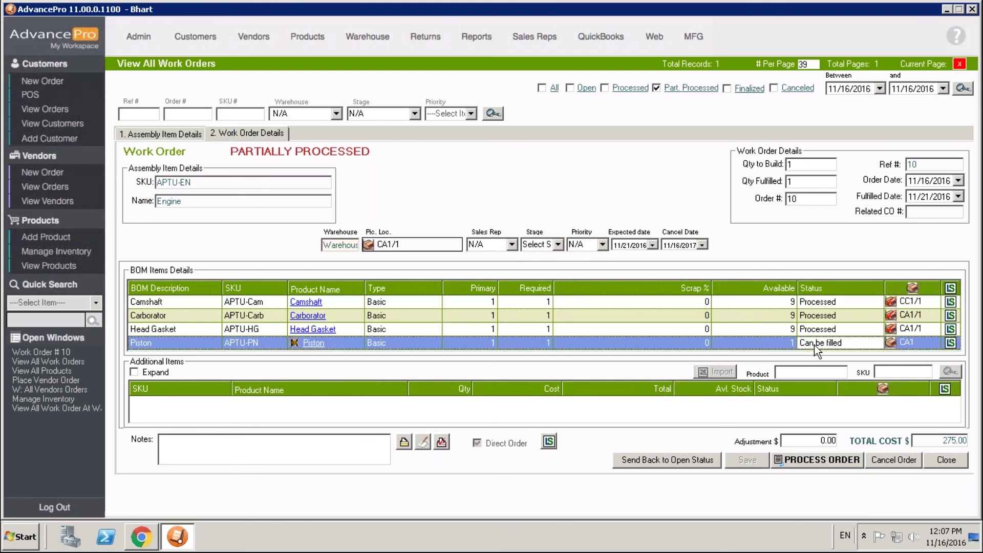
left_click(776, 342)
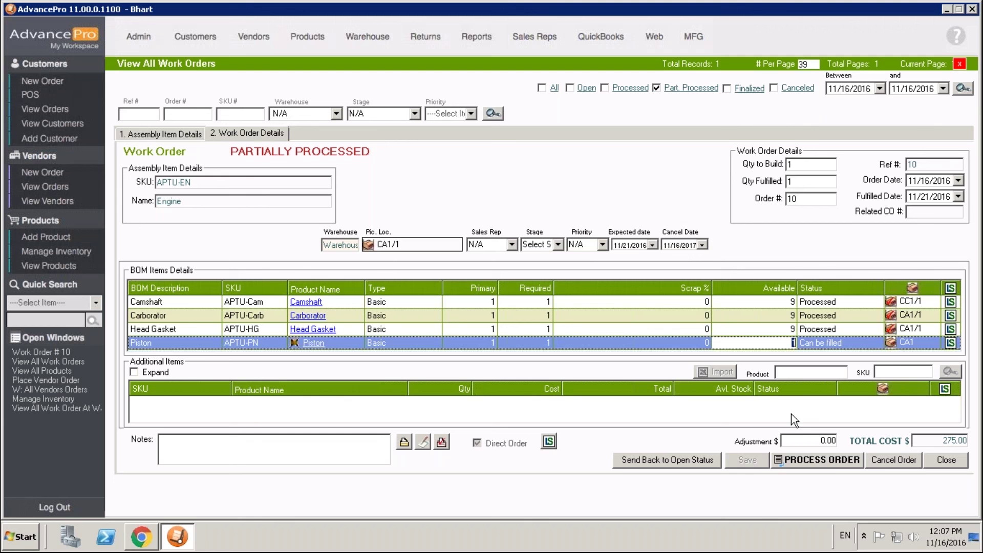
left_click(827, 460)
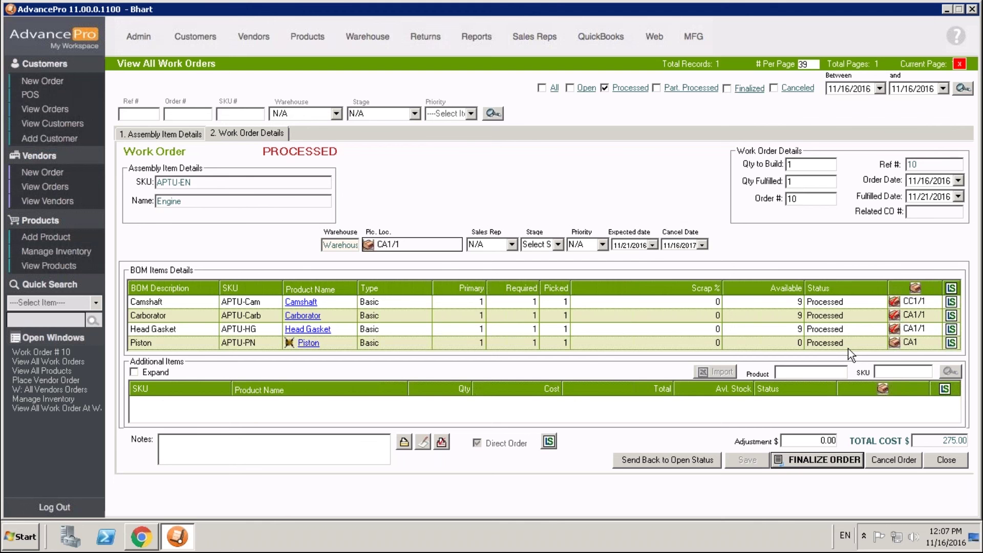
left_click(548, 442)
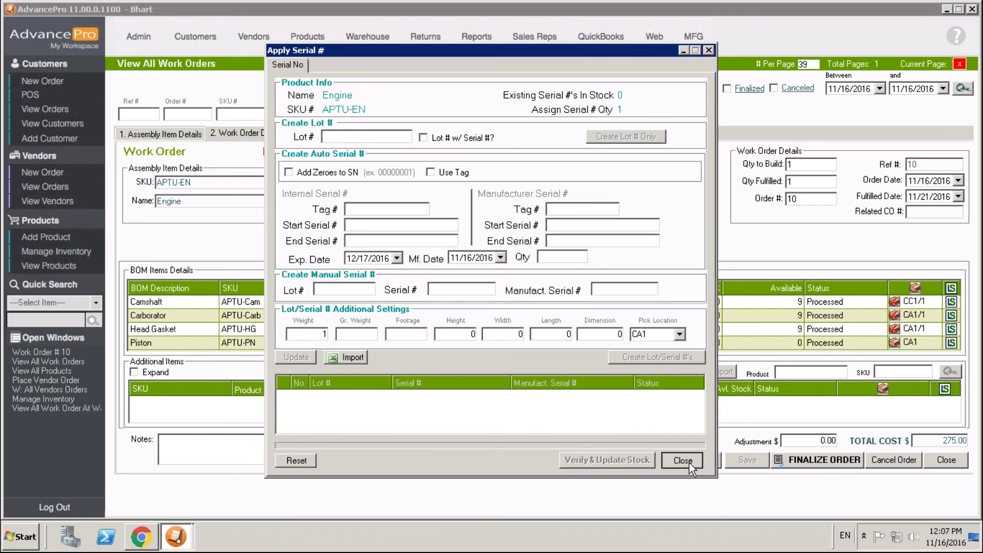
left_click(683, 460)
left_click(826, 460)
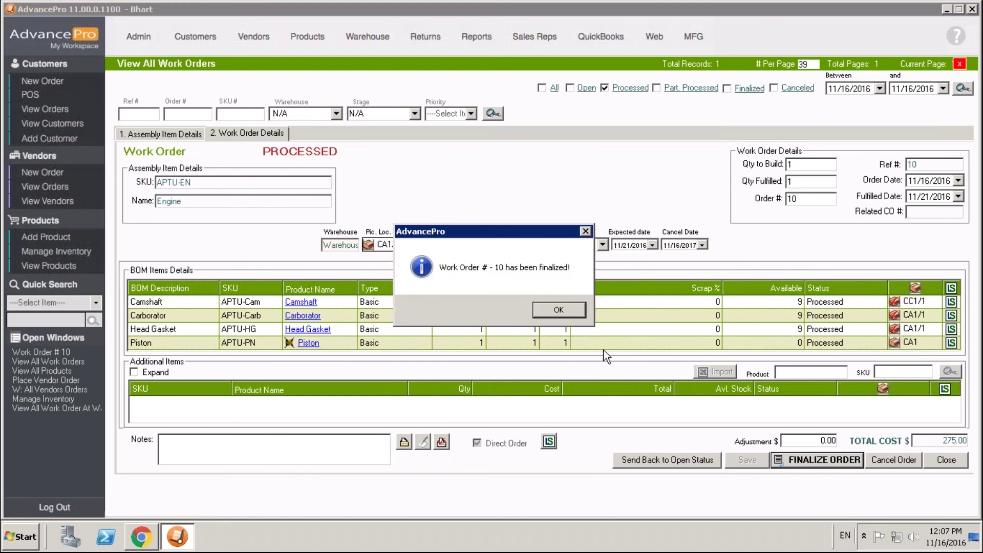
left_click(565, 310)
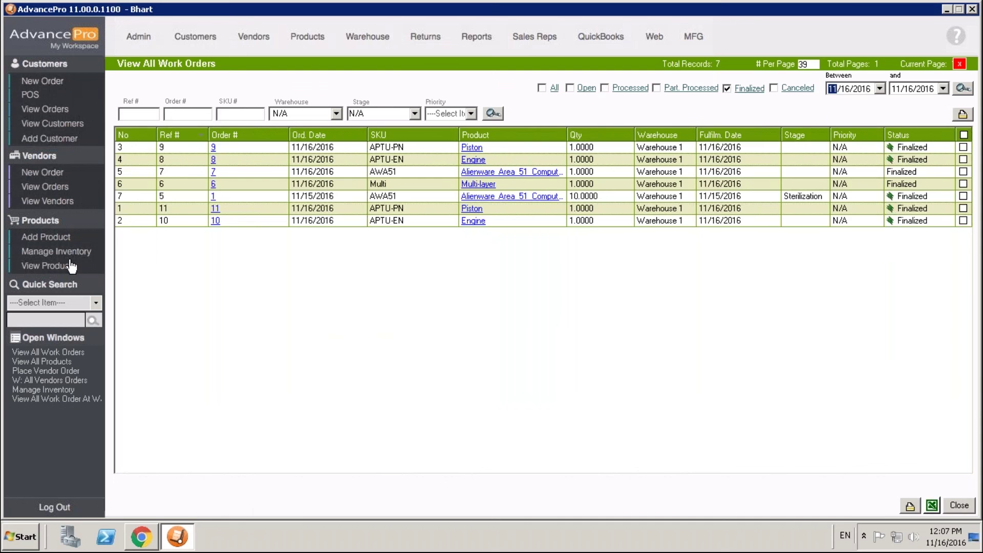
- Check APTU inventory: Engine at 2, Piston at 0, components at 9, then return to Manufacturing overview
left_click(97, 255)
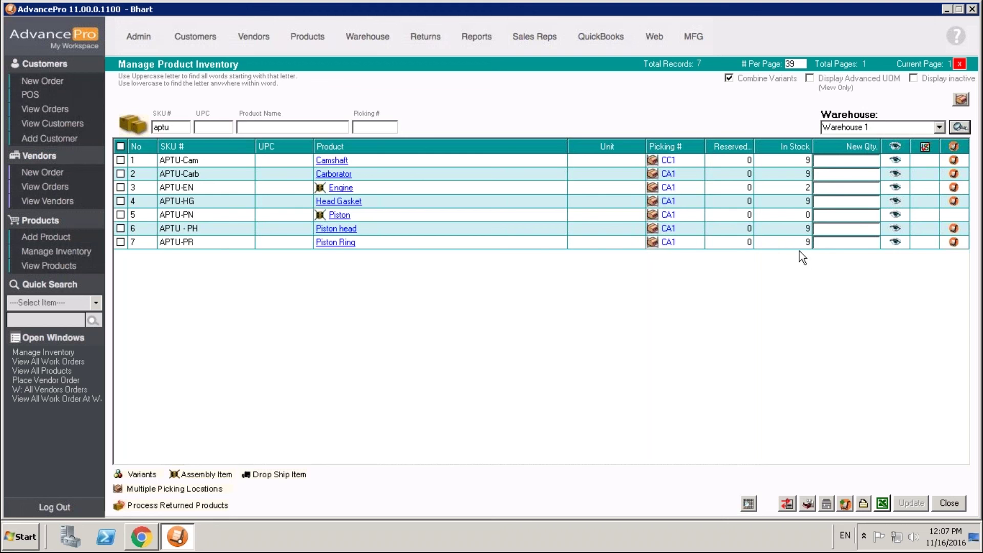
left_click(793, 215)
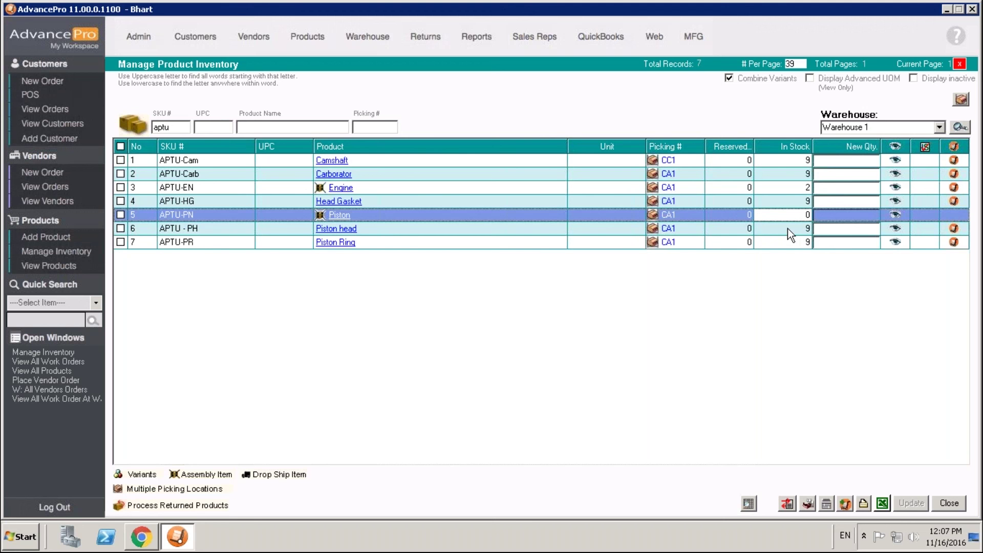
left_click(783, 190)
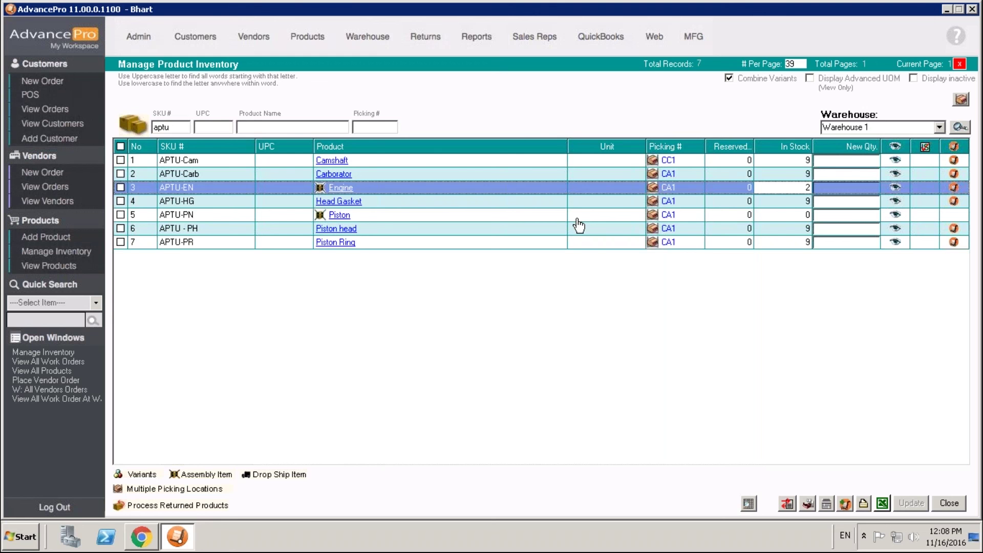
left_click(688, 35)
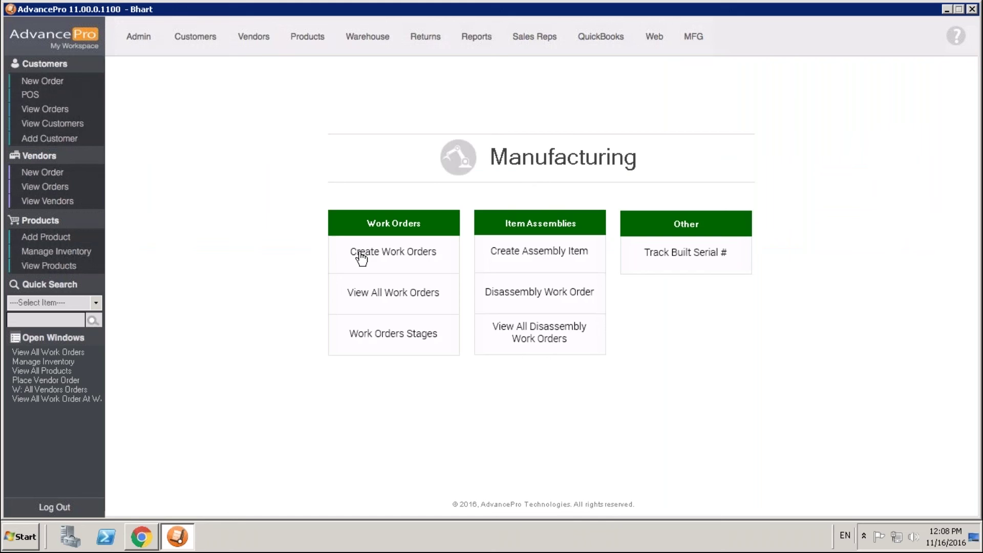